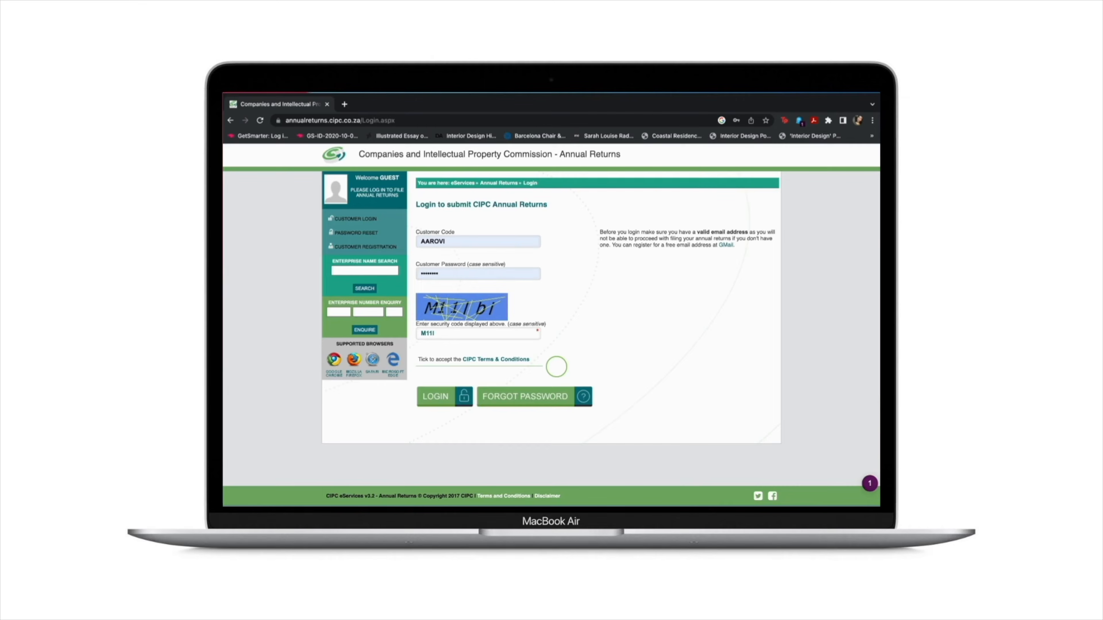
# Step: Accept the CIPC Terms & Conditions and log in to submit annual returns
pyautogui.click(557, 368)
pyautogui.click(447, 402)
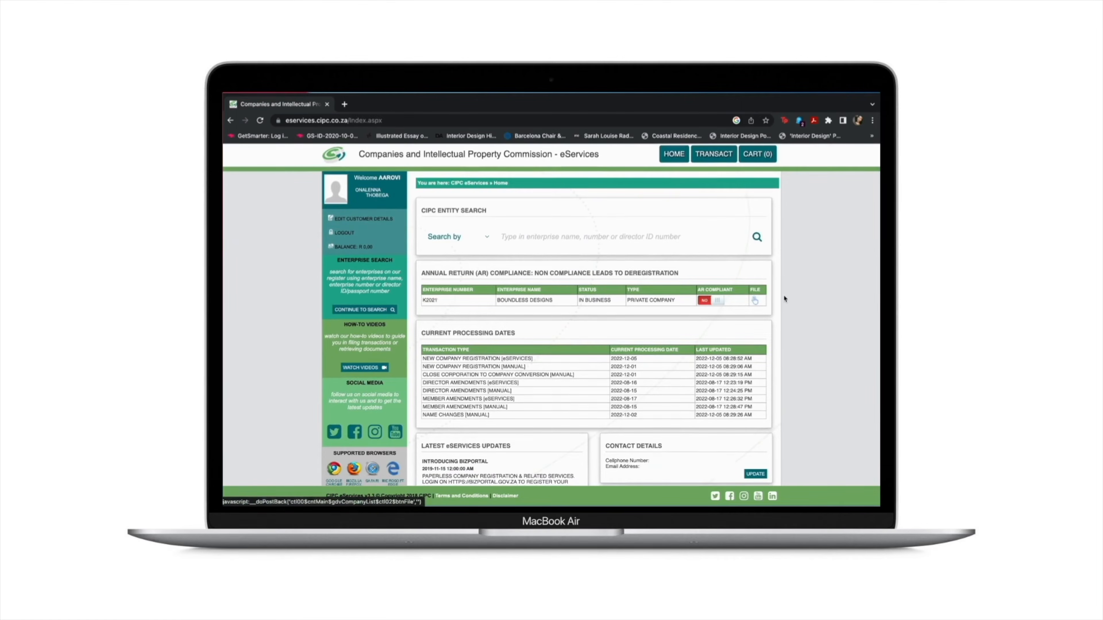
# Step: Open the annual return calculator, validate the enterprise number of Boundless Designs and continue with that company
pyautogui.click(755, 302)
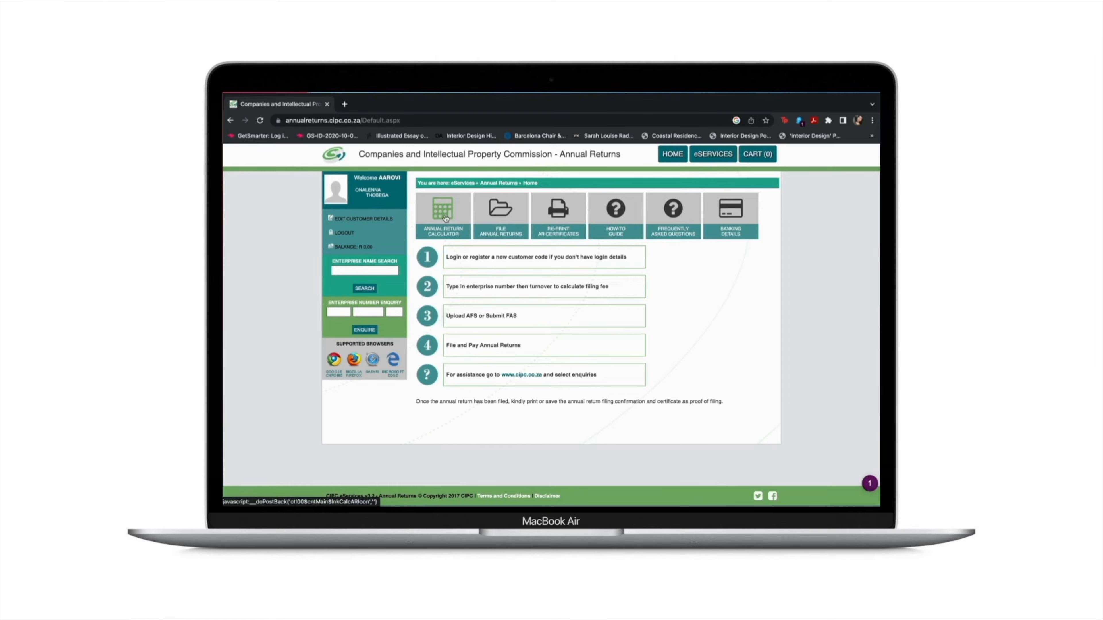
pyautogui.click(444, 213)
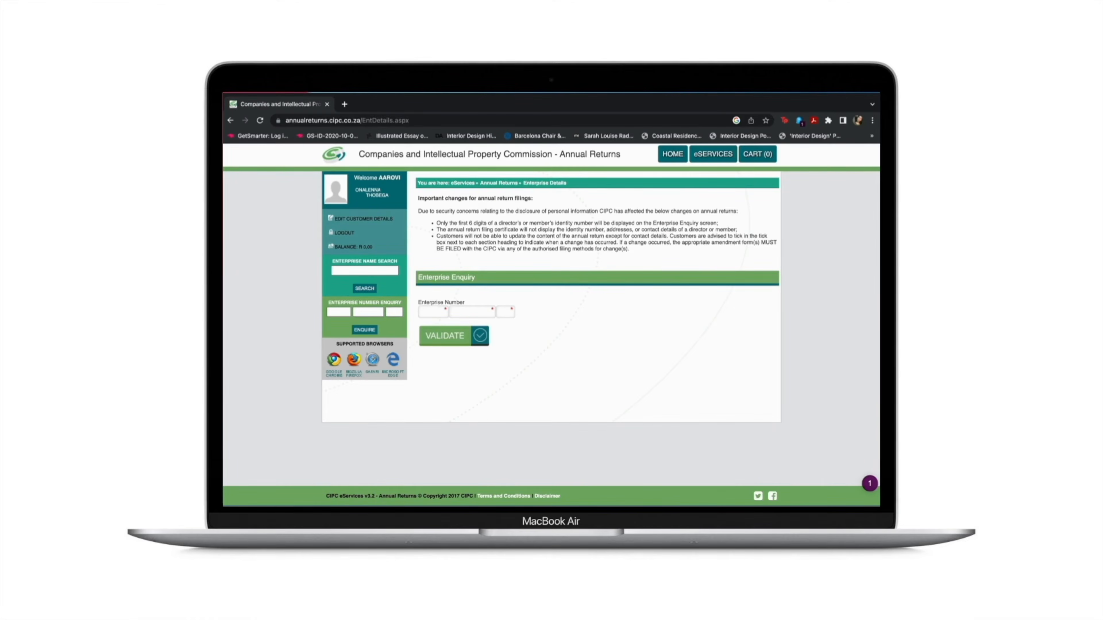
pyautogui.write('2021')
pyautogui.click(458, 343)
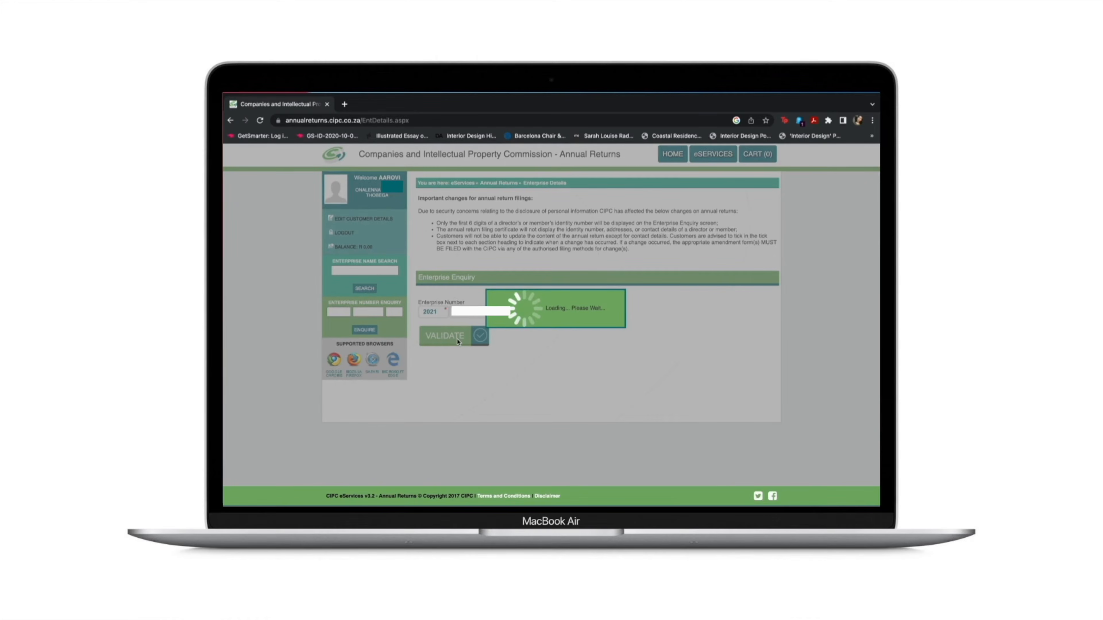
pyautogui.scroll(-3, 458, 342)
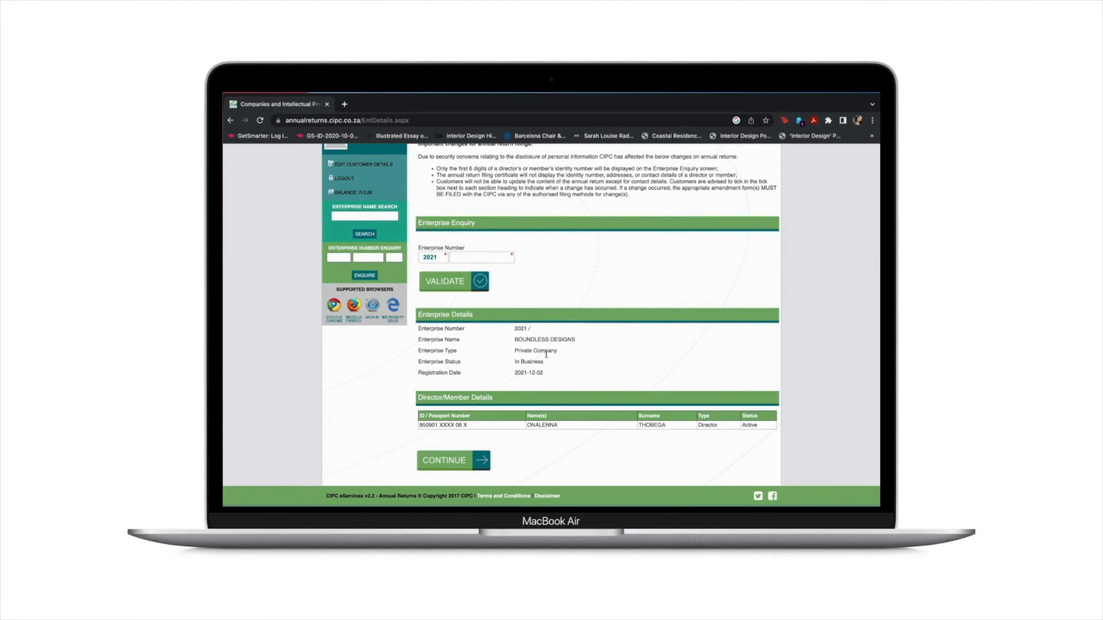
pyautogui.click(465, 462)
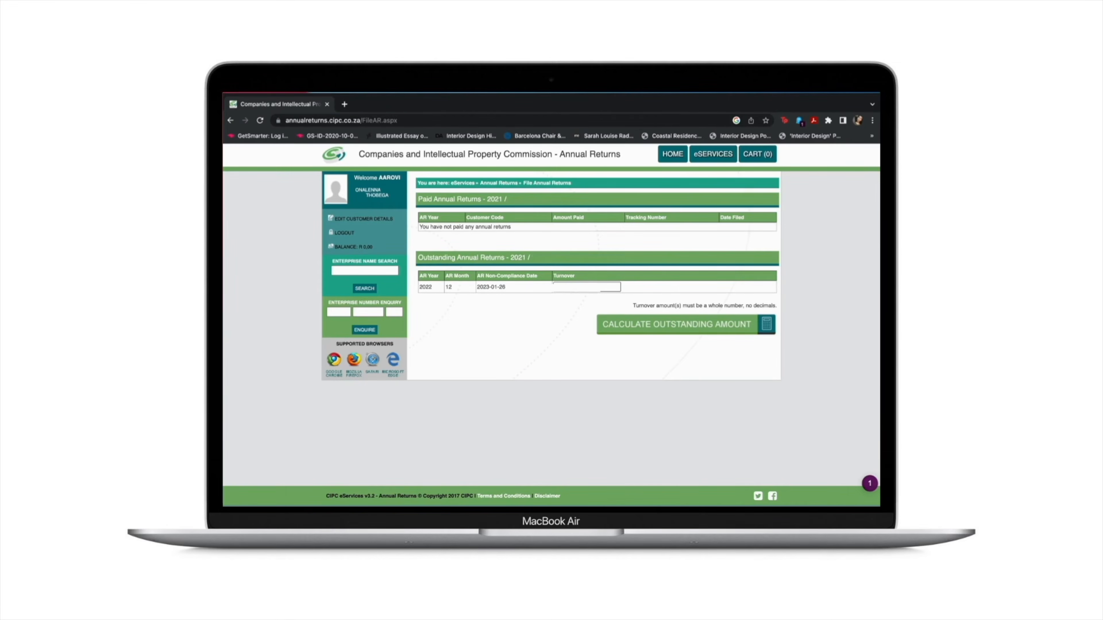
# Step: Calculate the outstanding 2022 annual return amount and open the FAS capture form
pyautogui.click(740, 327)
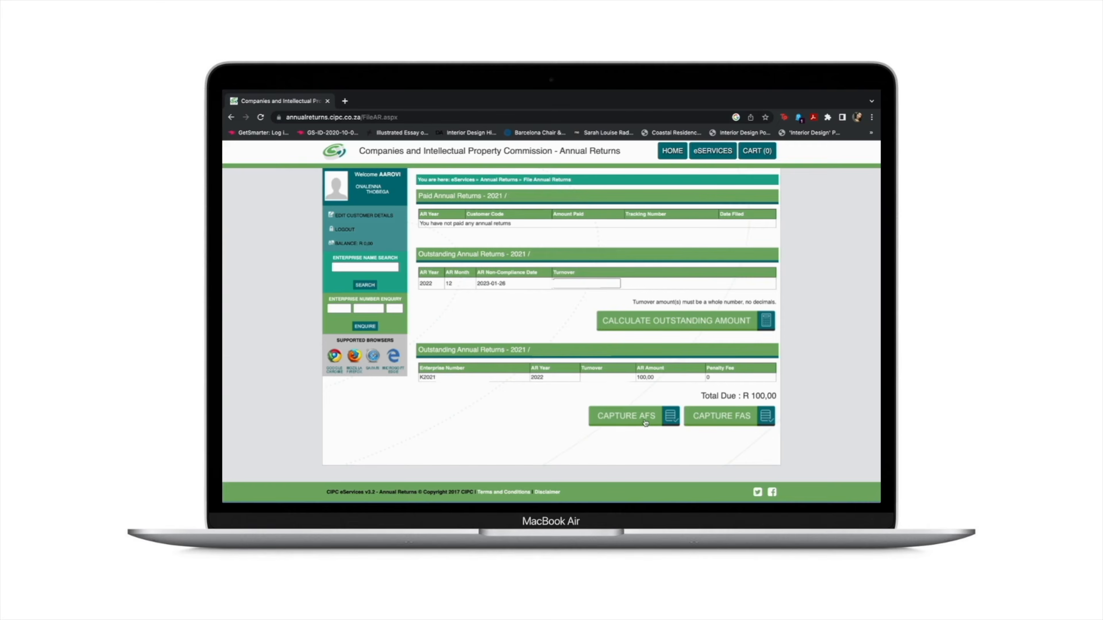
pyautogui.click(712, 420)
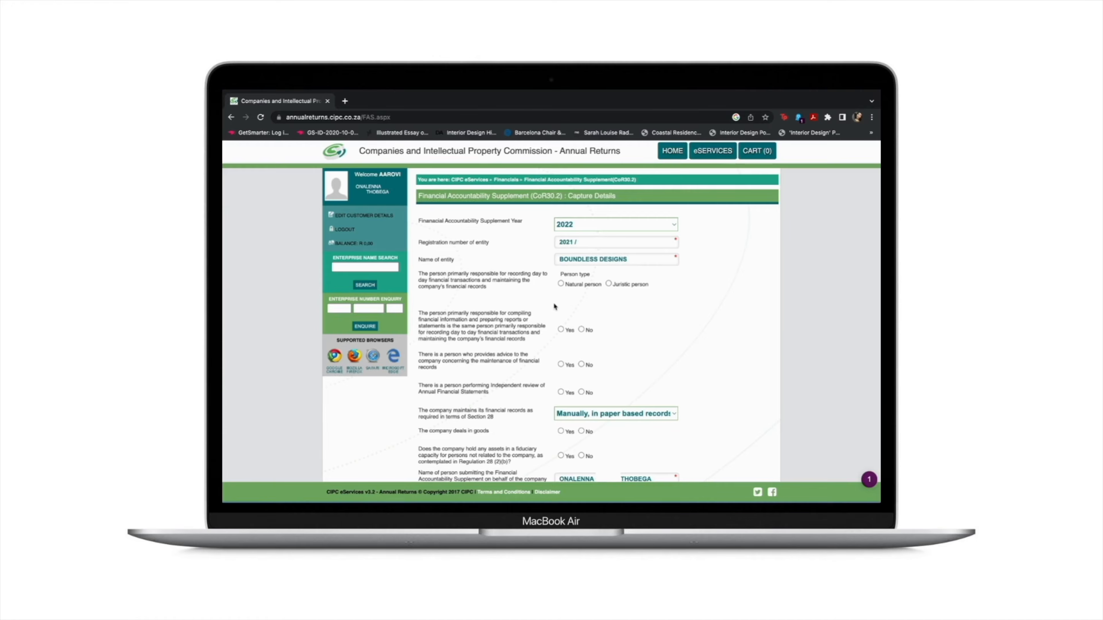
# Step: Set the person recording the daily transactions as a natural person and SA citizen, and enter their identity number
pyautogui.scroll(-1, 543, 299)
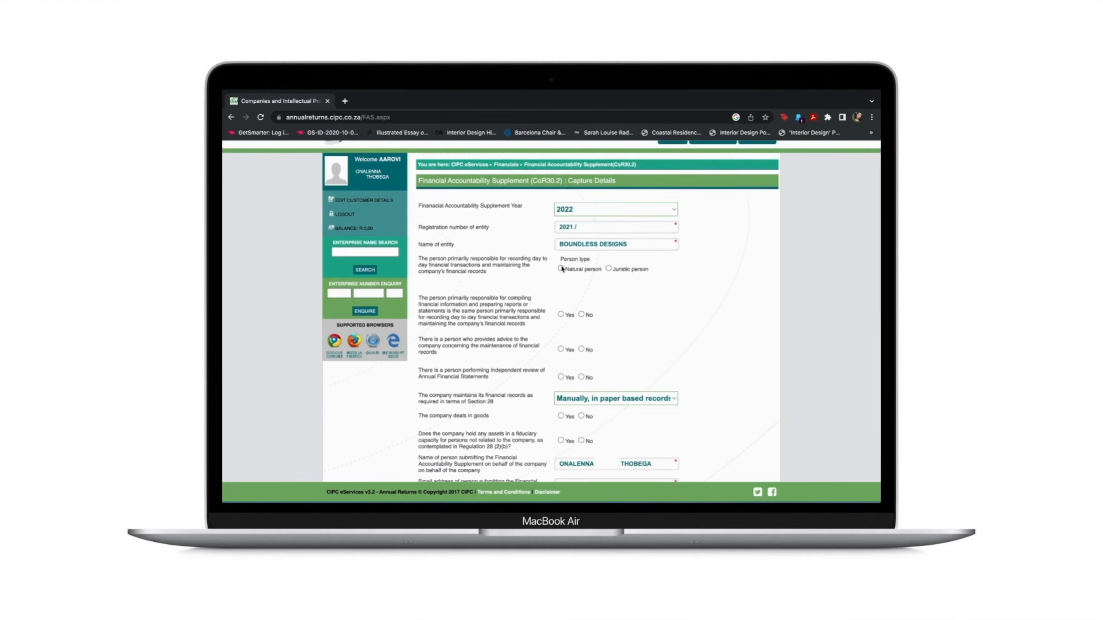
pyautogui.click(560, 268)
pyautogui.click(561, 292)
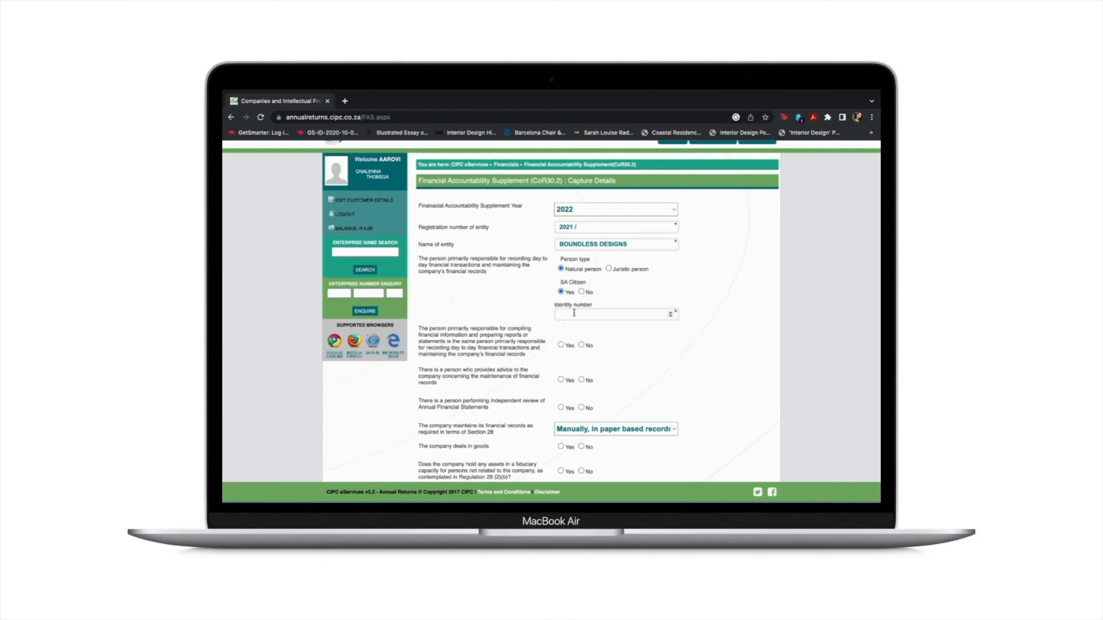
# Step: Answer Yes to the same person compiling the financial reports, reselecting it so the person's details carry over
pyautogui.click(561, 345)
pyautogui.scroll(-3, 617, 303)
pyautogui.scroll(-1, 582, 267)
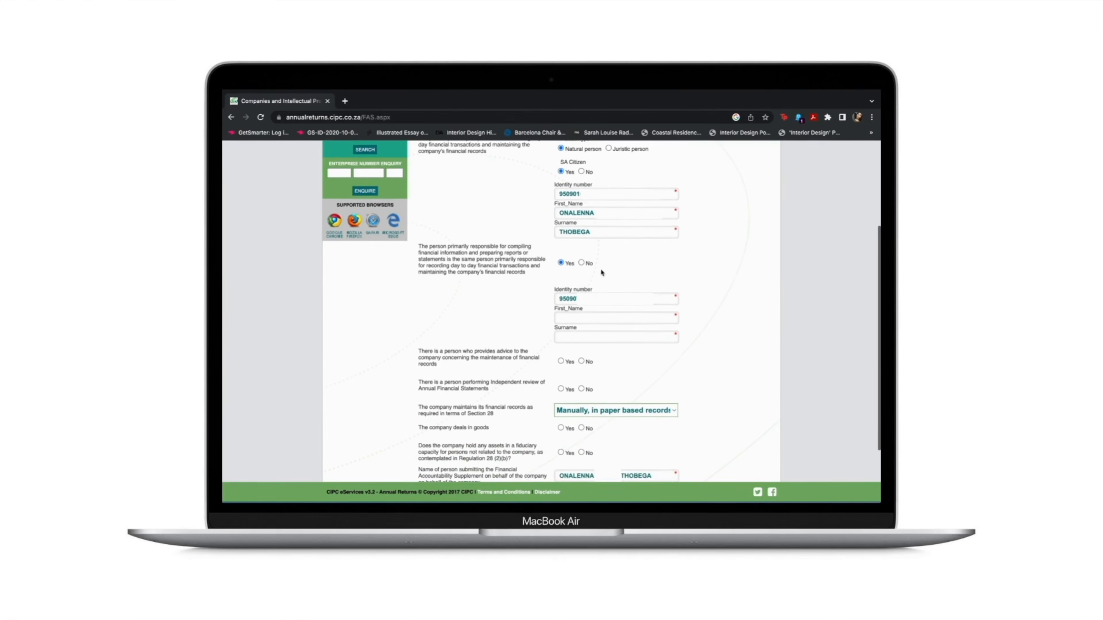
pyautogui.click(582, 263)
pyautogui.click(560, 263)
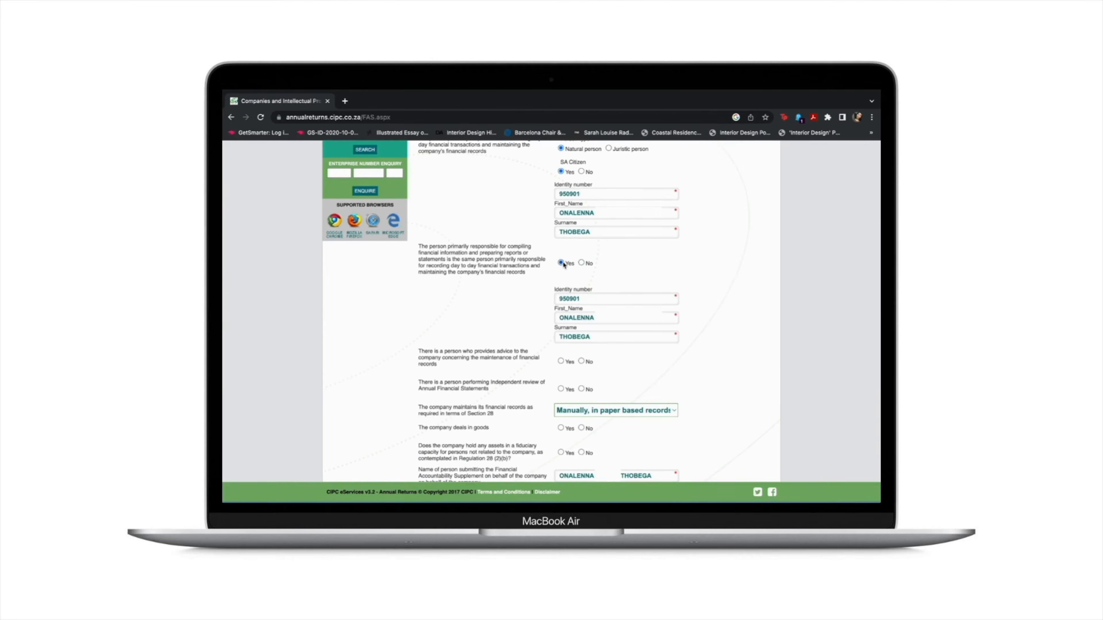
# Step: Answer No for a financial records adviser and an independent reviewer, and set the records as electronically computer based
pyautogui.scroll(-1, 528, 317)
pyautogui.scroll(-3, 525, 318)
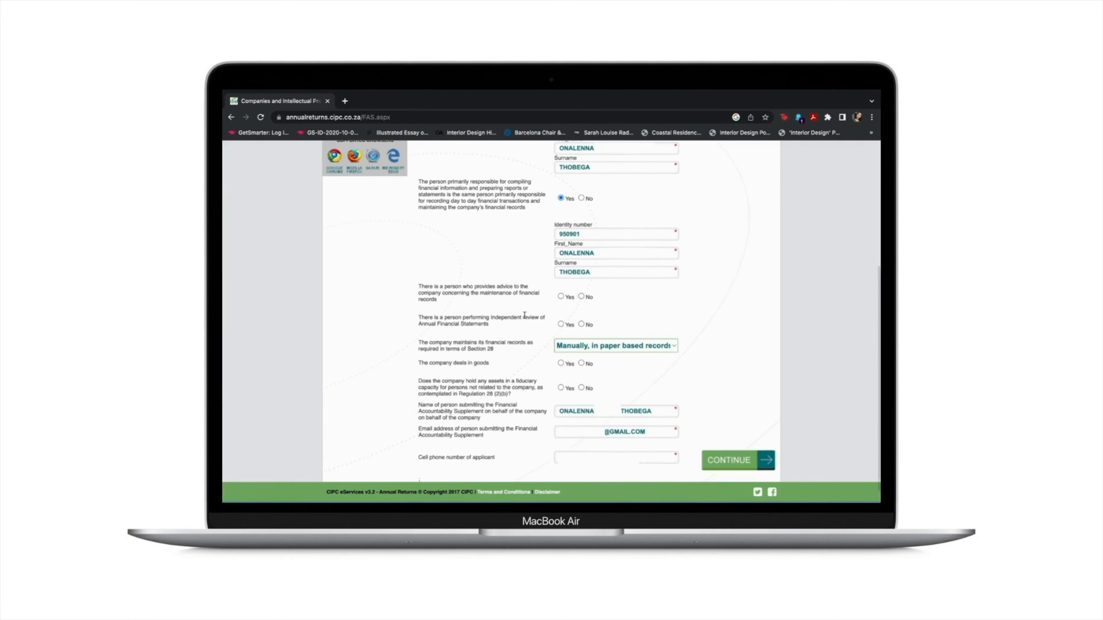
pyautogui.click(581, 280)
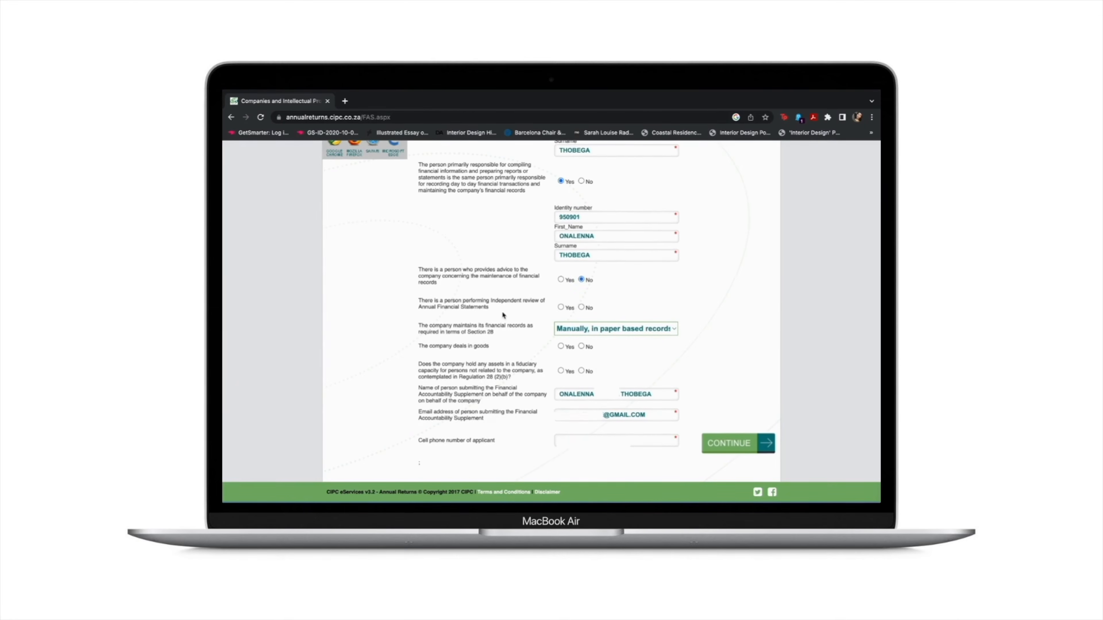
pyautogui.click(582, 307)
pyautogui.click(603, 329)
pyautogui.click(617, 341)
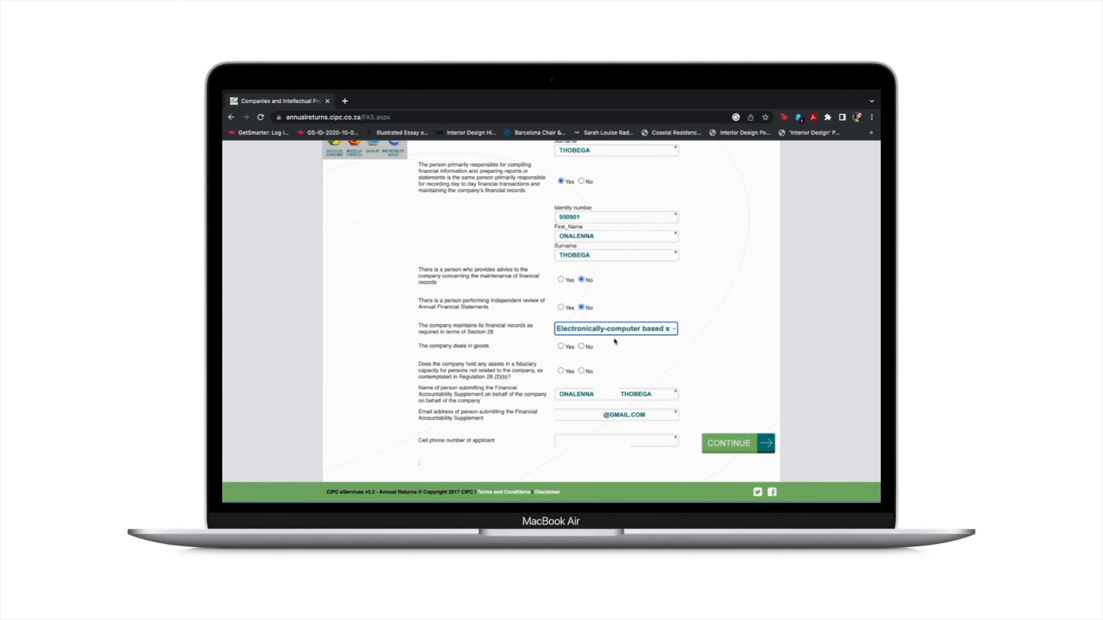
# Step: Answer No to dealing in goods and to holding fiduciary assets, and submit the Financial Accountability Supplement
pyautogui.click(582, 347)
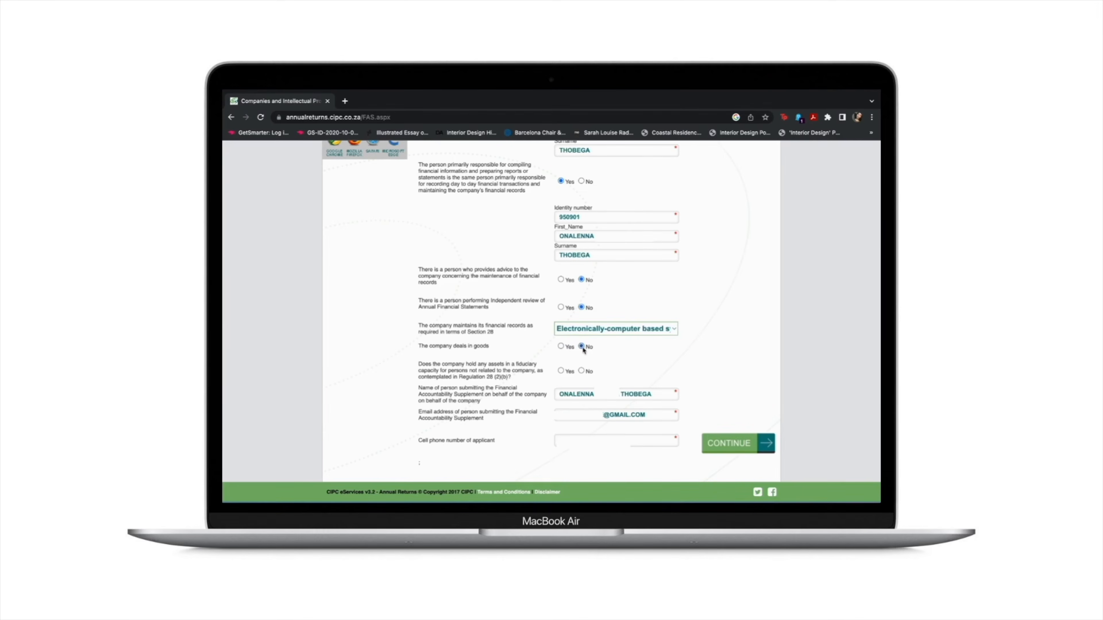
pyautogui.click(583, 371)
pyautogui.click(712, 444)
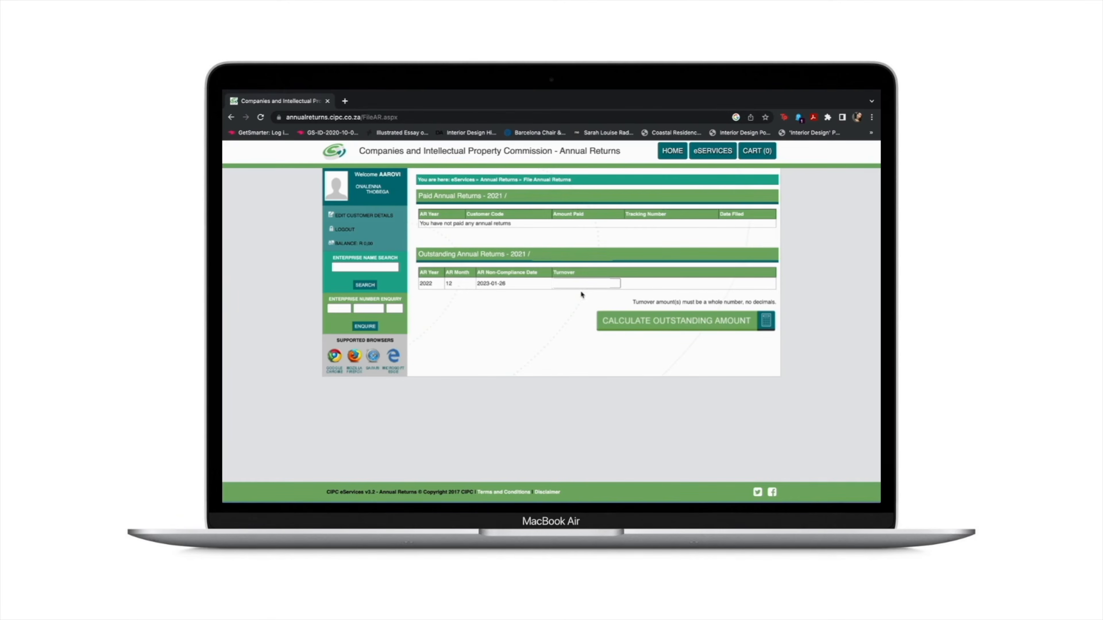
# Step: Calculate the outstanding 2022 annual return from the company's turnover and continue to the enterprise details
pyautogui.click(581, 284)
pyautogui.click(646, 326)
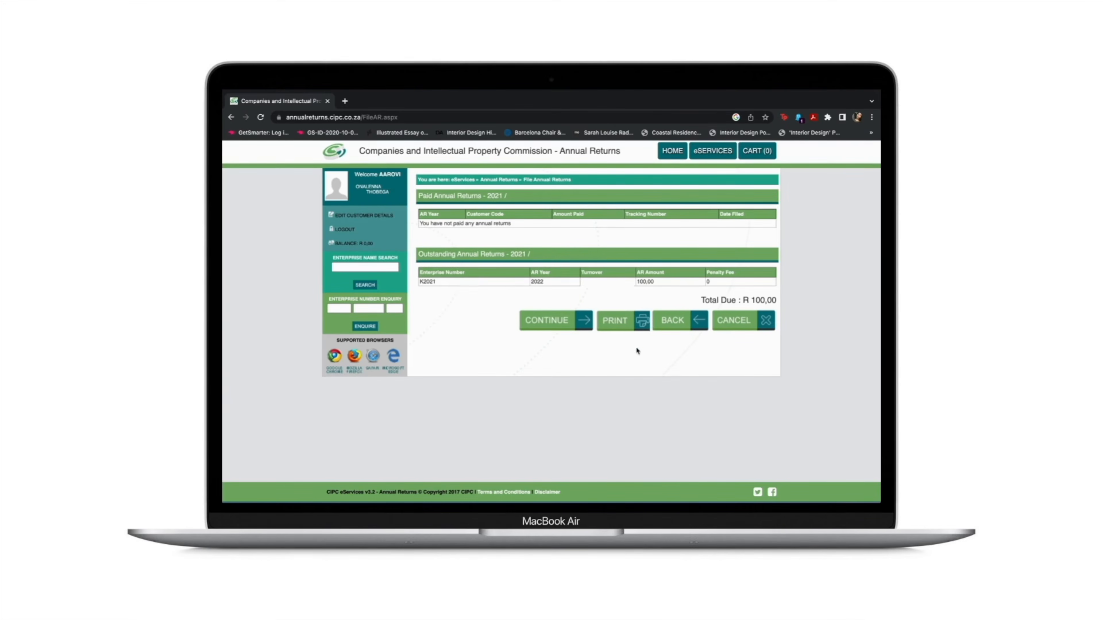
pyautogui.click(548, 321)
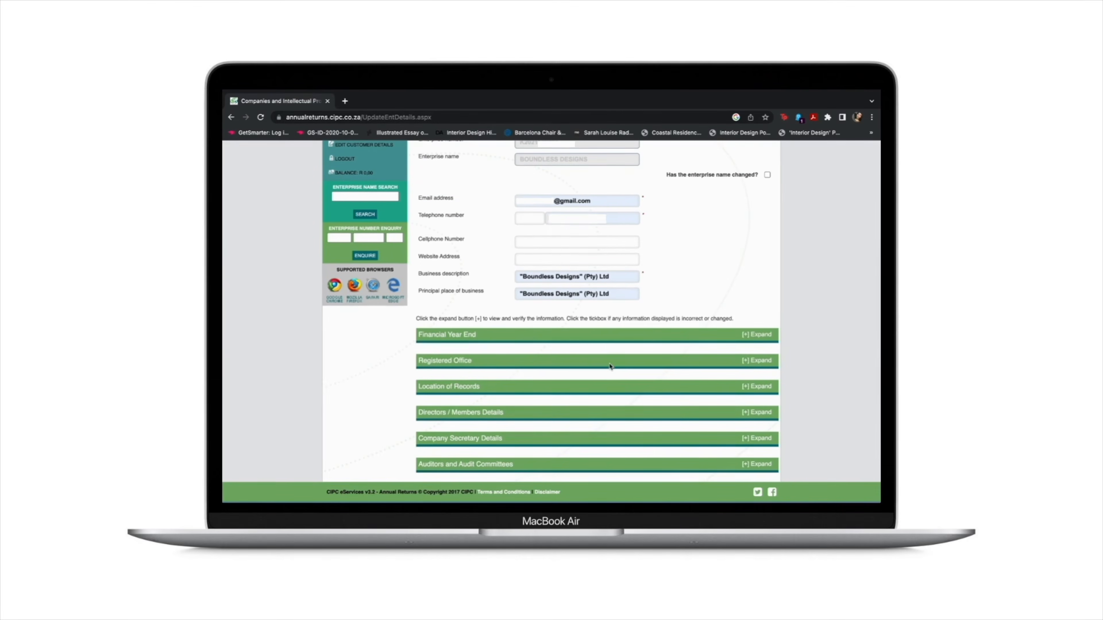
# Step: Review the Financial Year End, Location of Records, Company Secretary and Auditors sections of the enterprise details
pyautogui.click(770, 336)
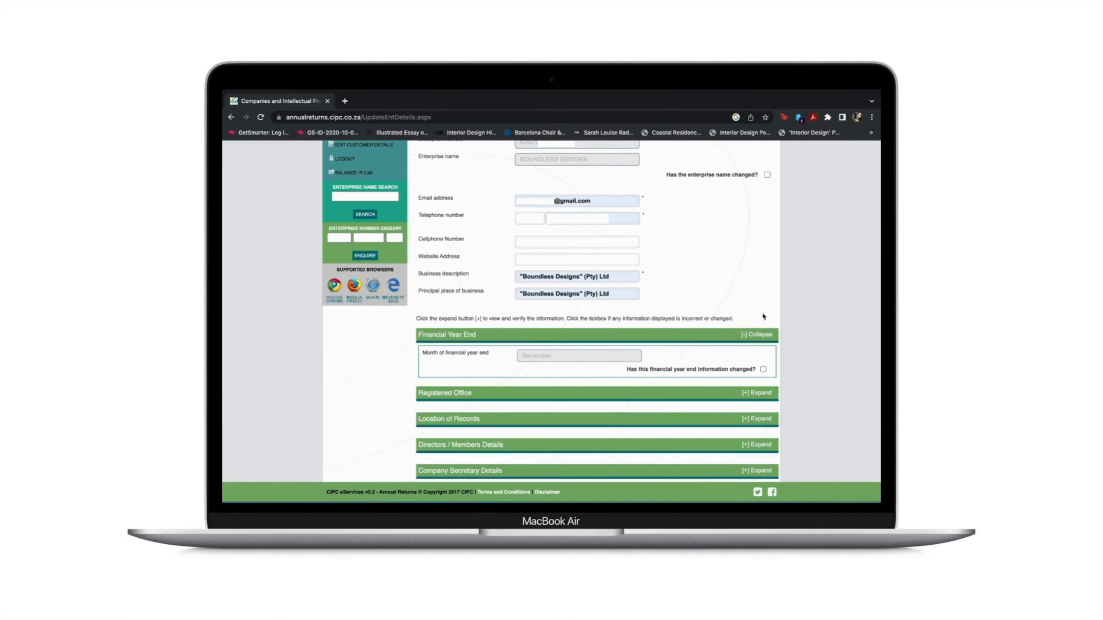
pyautogui.click(761, 337)
pyautogui.scroll(-1, 758, 369)
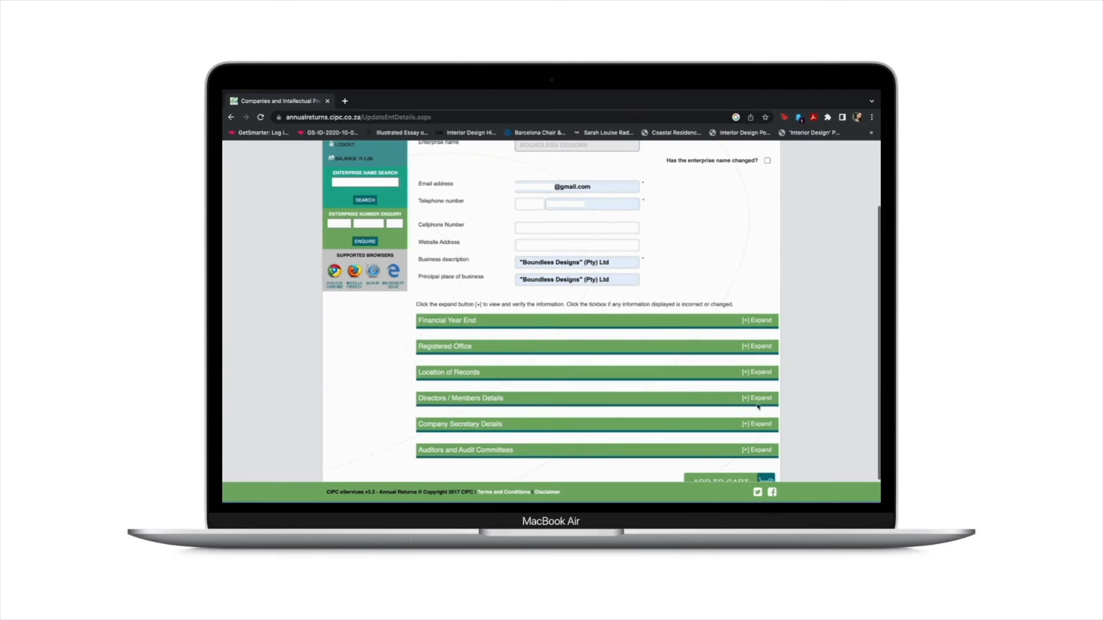
pyautogui.click(760, 372)
pyautogui.click(762, 377)
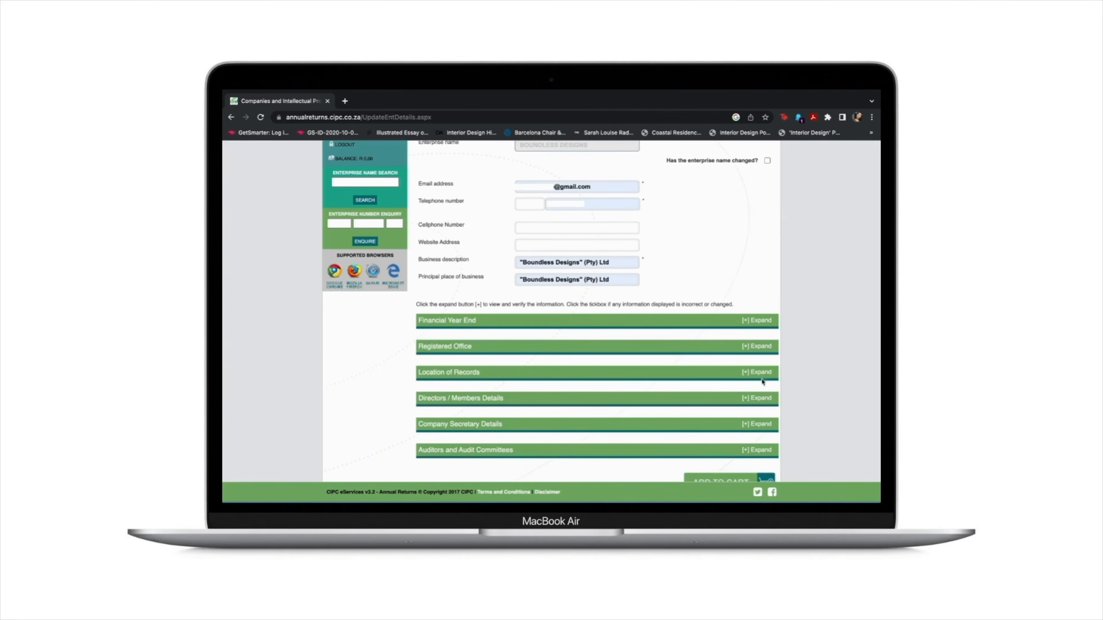
pyautogui.click(761, 423)
pyautogui.click(761, 423)
pyautogui.scroll(-1, 762, 430)
pyautogui.click(762, 436)
pyautogui.click(763, 437)
# Step: Add the annual return to the cart and proceed from the cart to payment by card
pyautogui.click(721, 456)
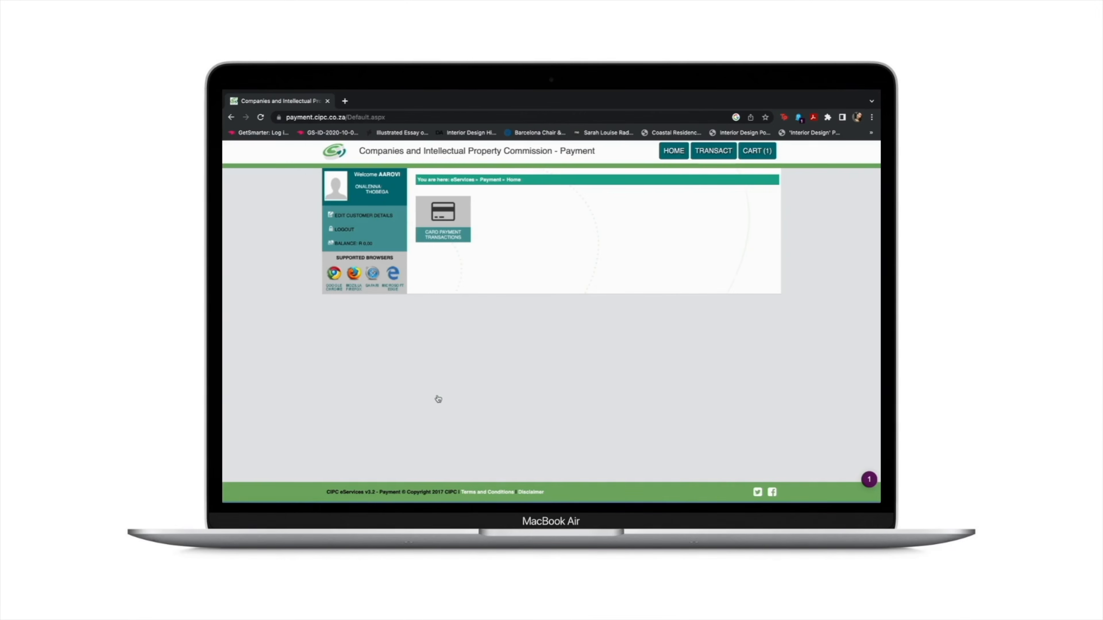
pyautogui.click(450, 236)
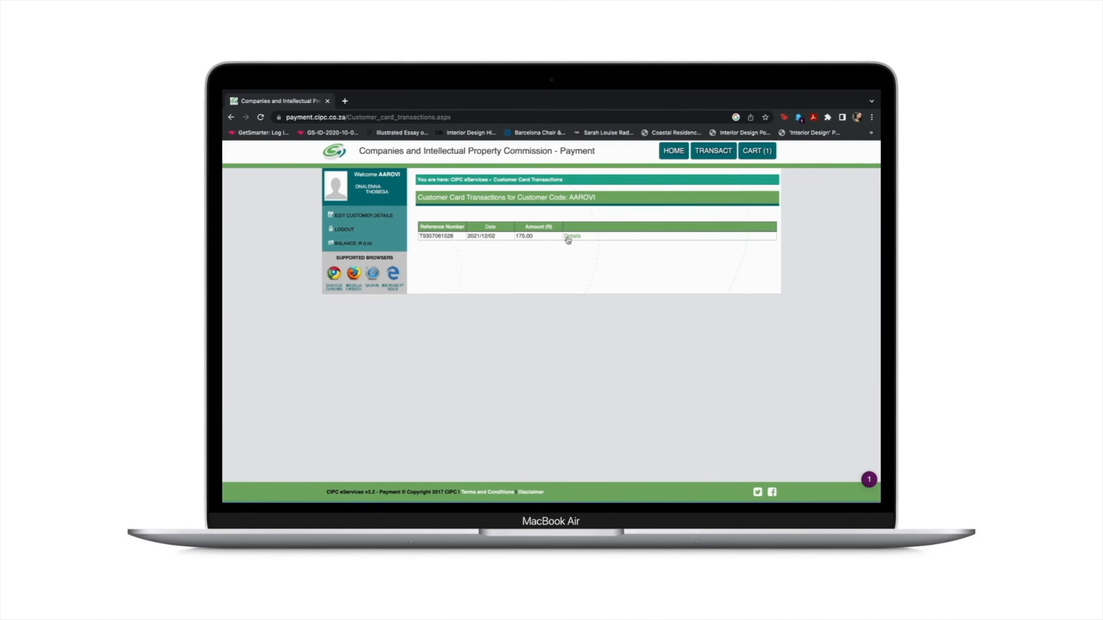
pyautogui.click(770, 150)
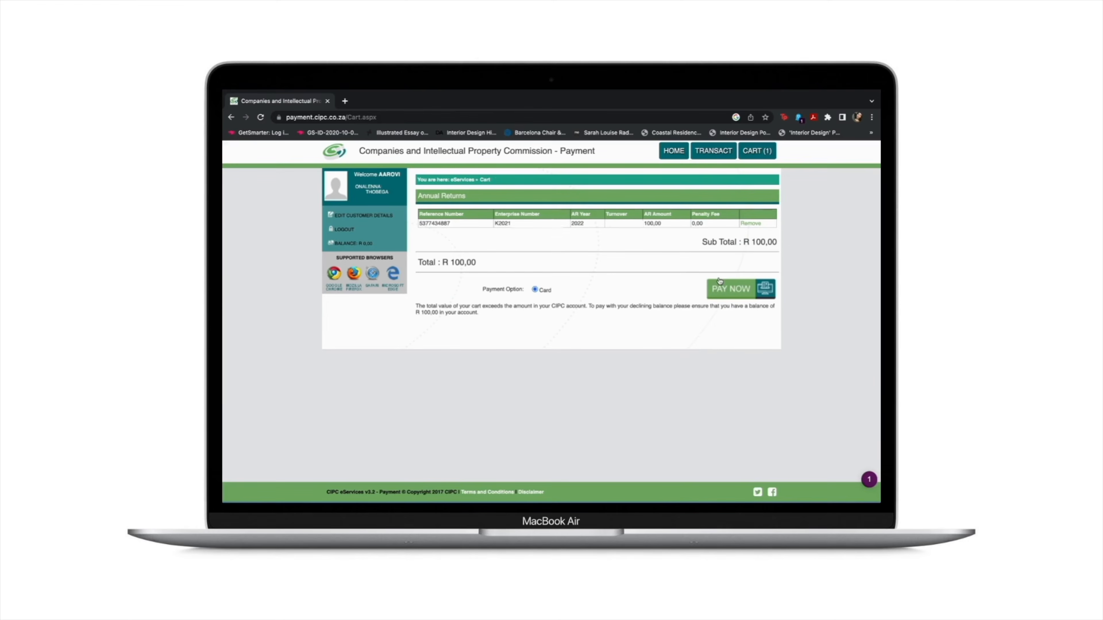
pyautogui.click(726, 294)
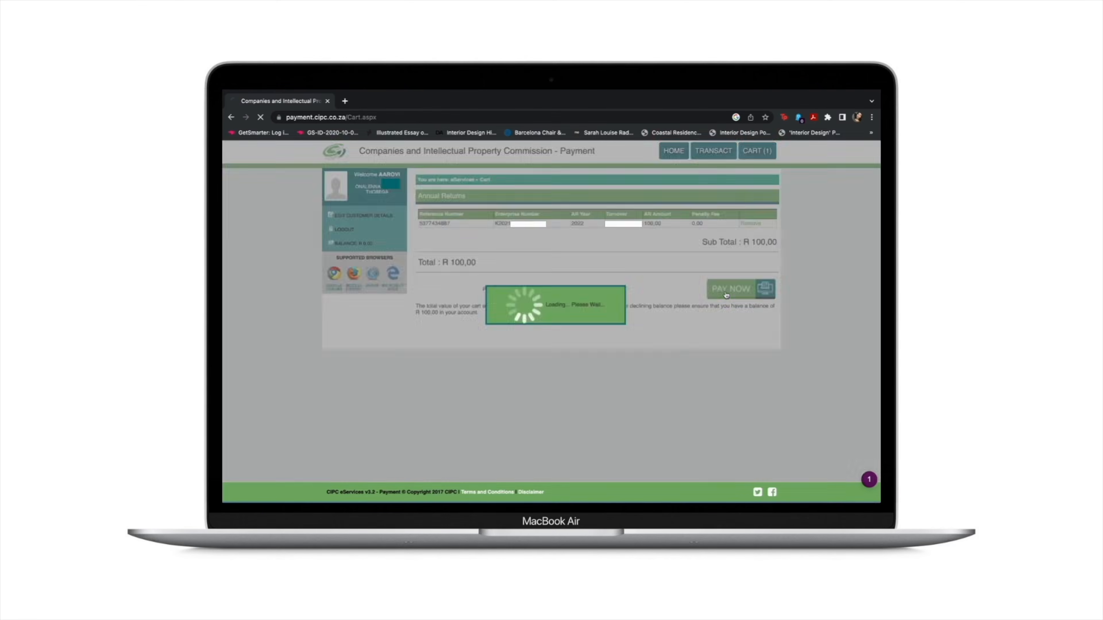
# Step: Open the terms and conditions for the card payment, go through them to the end and accept them
pyautogui.scroll(-2, 611, 335)
pyautogui.scroll(2, 612, 335)
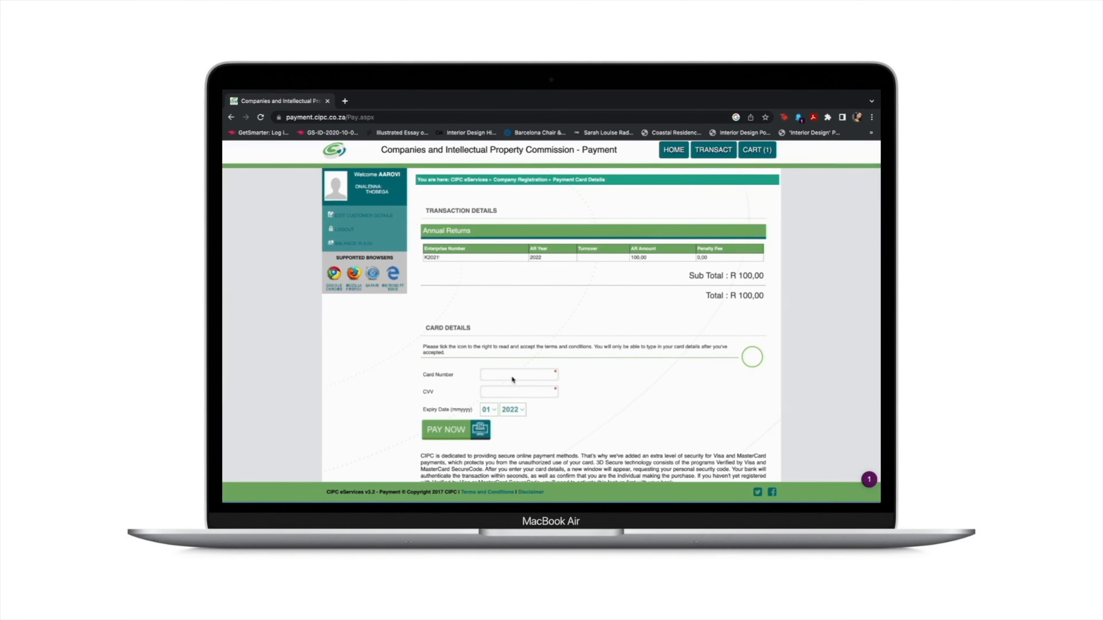
pyautogui.scroll(-2, 512, 375)
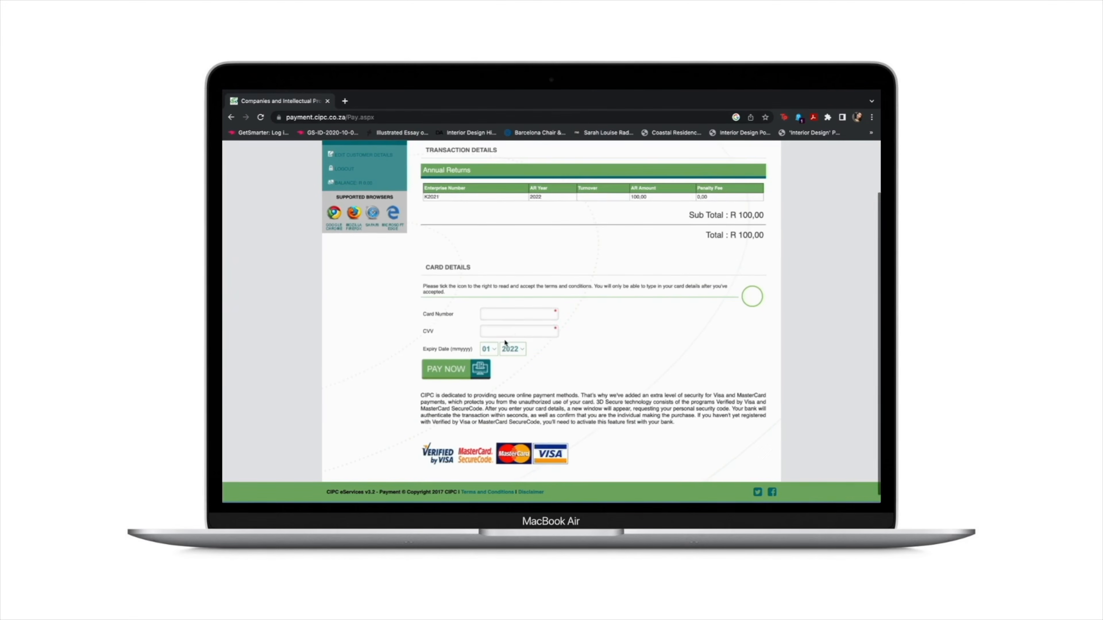
pyautogui.click(757, 297)
pyautogui.scroll(-5, 678, 303)
pyautogui.scroll(-15, 678, 302)
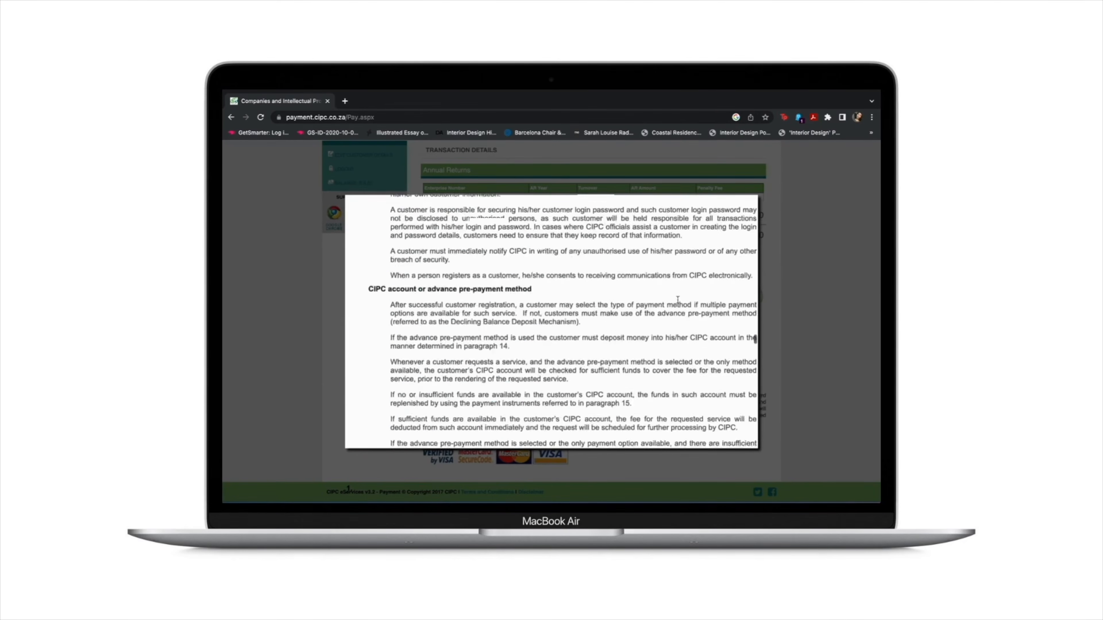
pyautogui.click(649, 435)
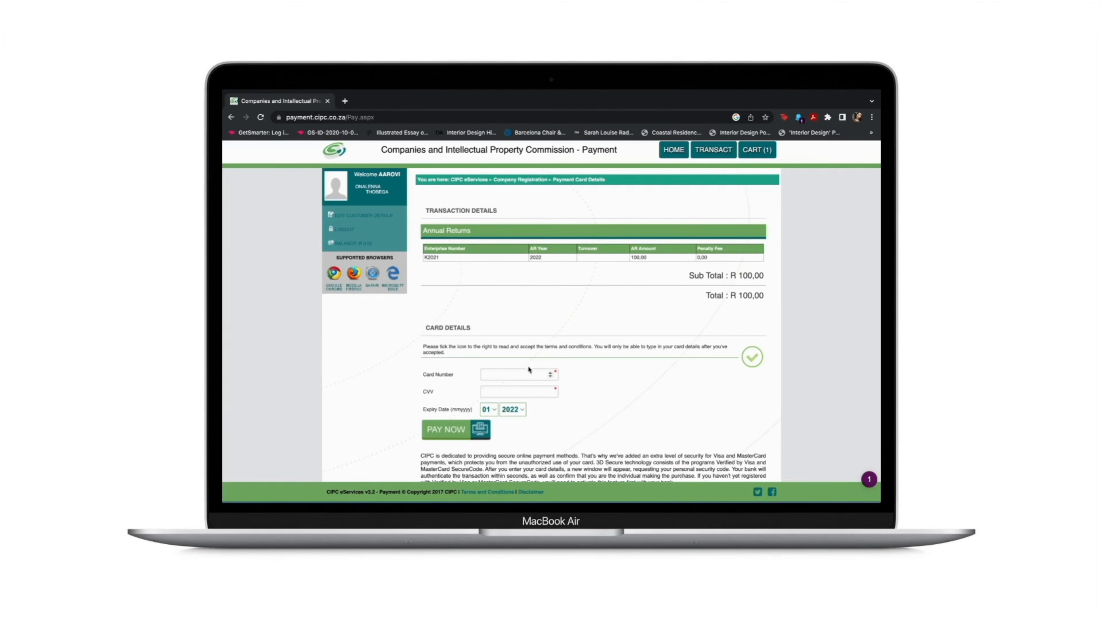
# Step: Fill in the card number and remaining card details, and submit the annual return payment
pyautogui.click(531, 374)
pyautogui.write('44')
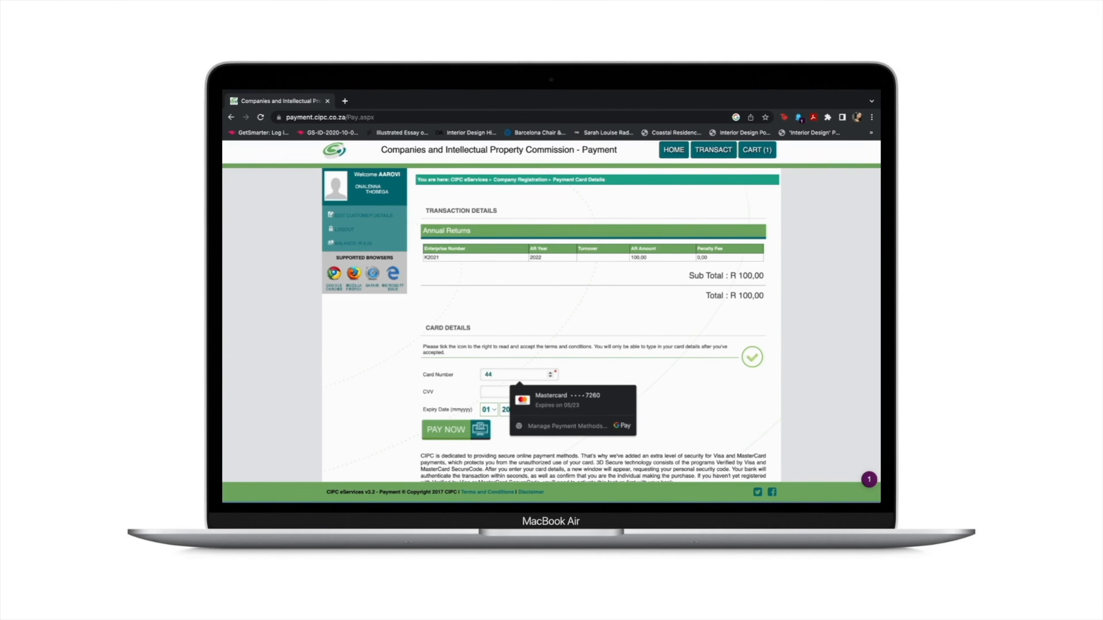
pyautogui.write('8')
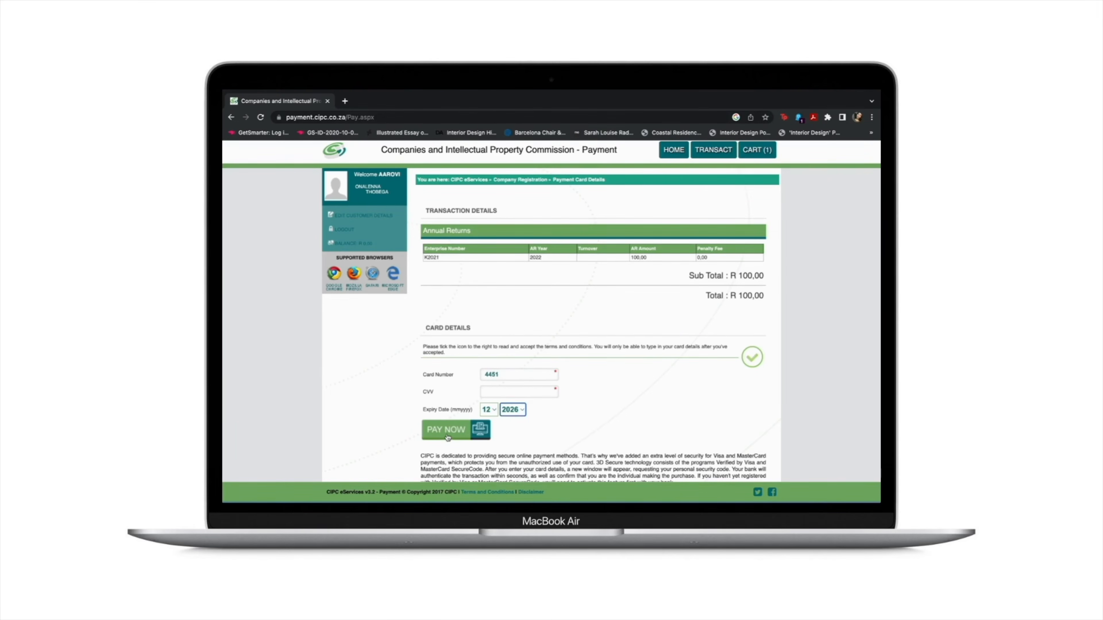
pyautogui.click(447, 435)
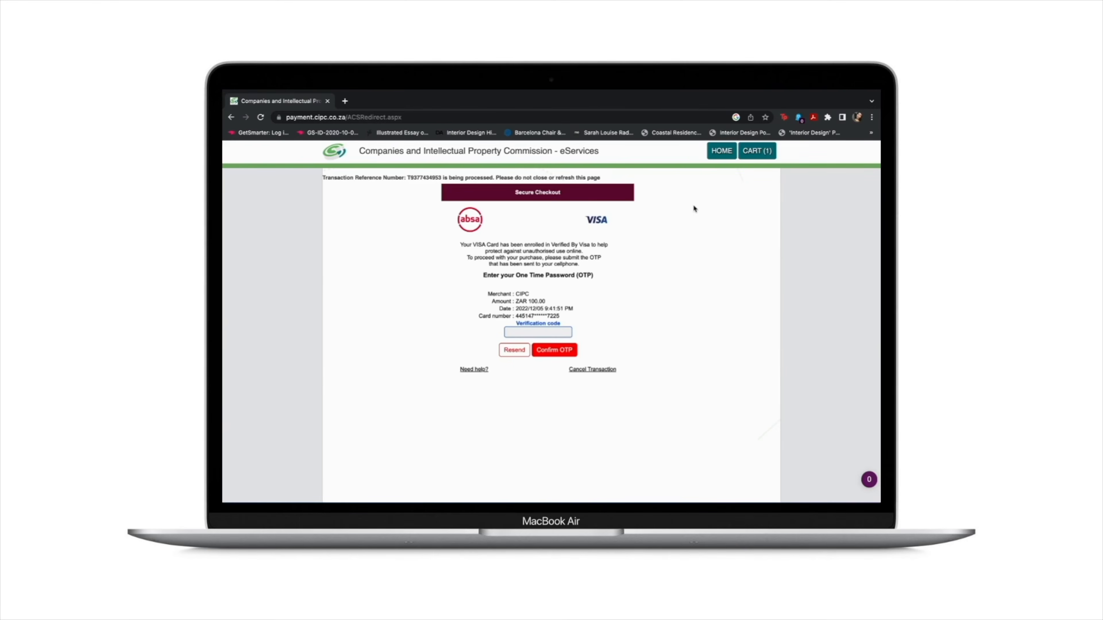
# Step: Enter the one-time password as the verification code and confirm it to authorise the payment
pyautogui.click(528, 333)
pyautogui.click(550, 355)
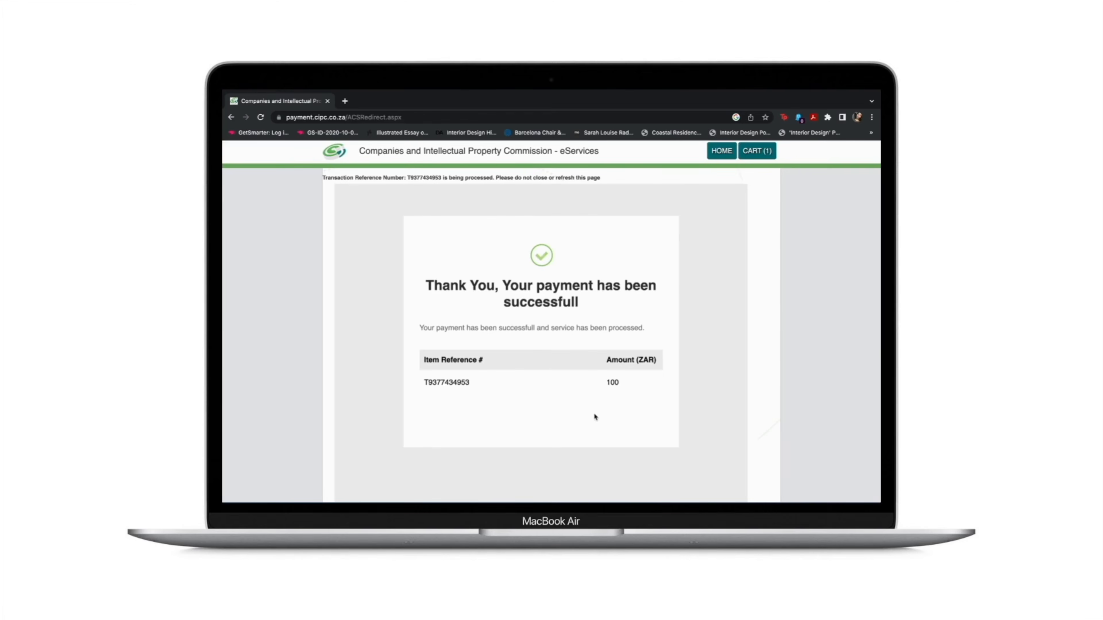
pyautogui.scroll(5, 656, 435)
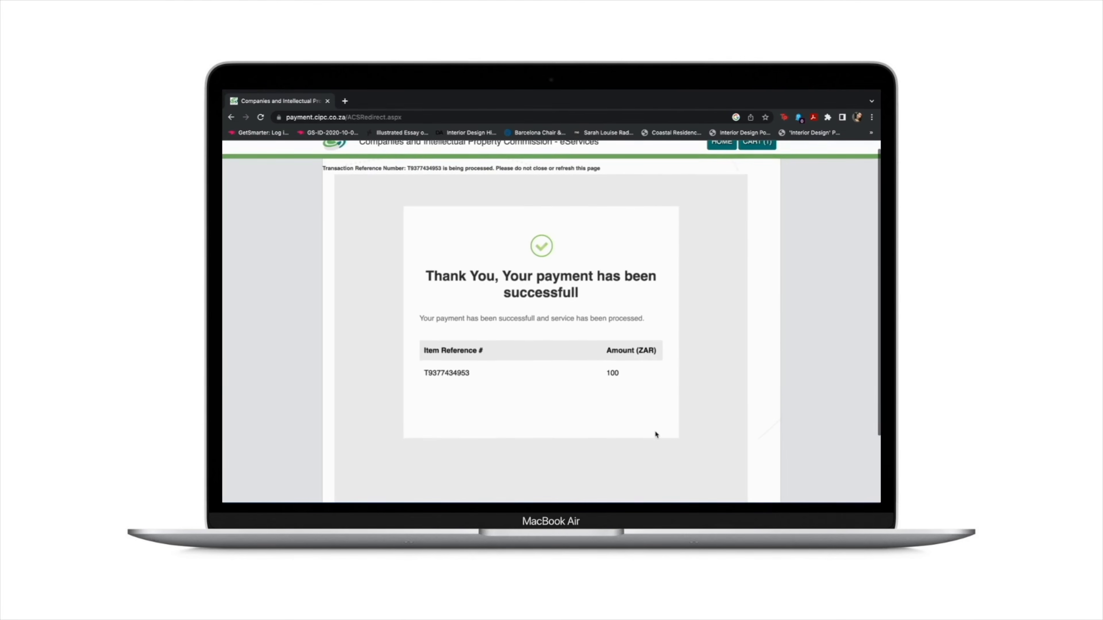
pyautogui.scroll(-5, 656, 435)
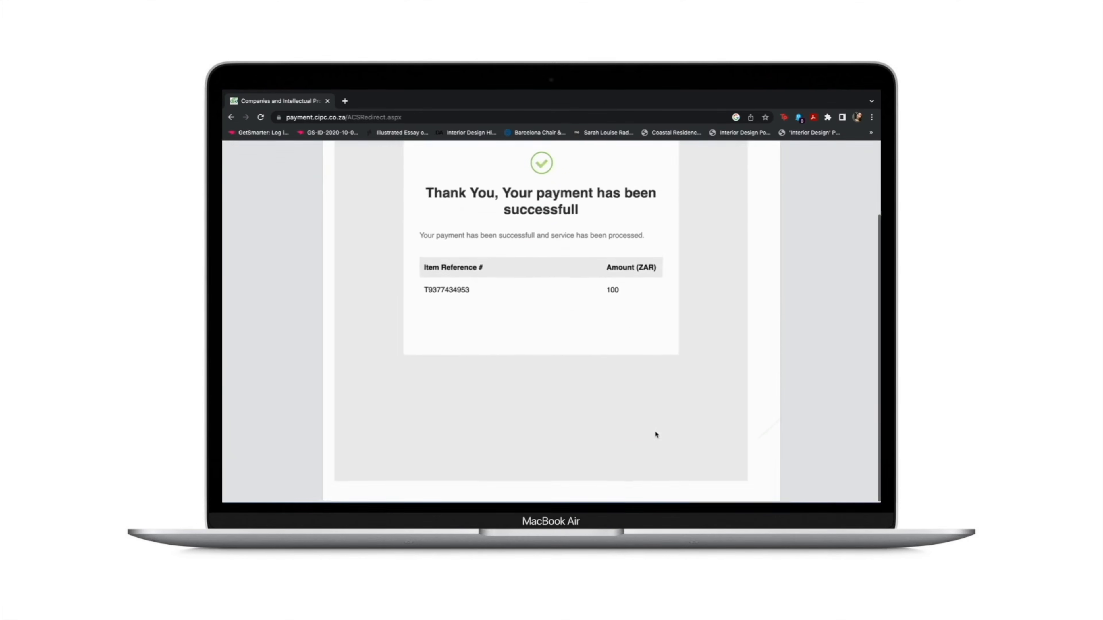